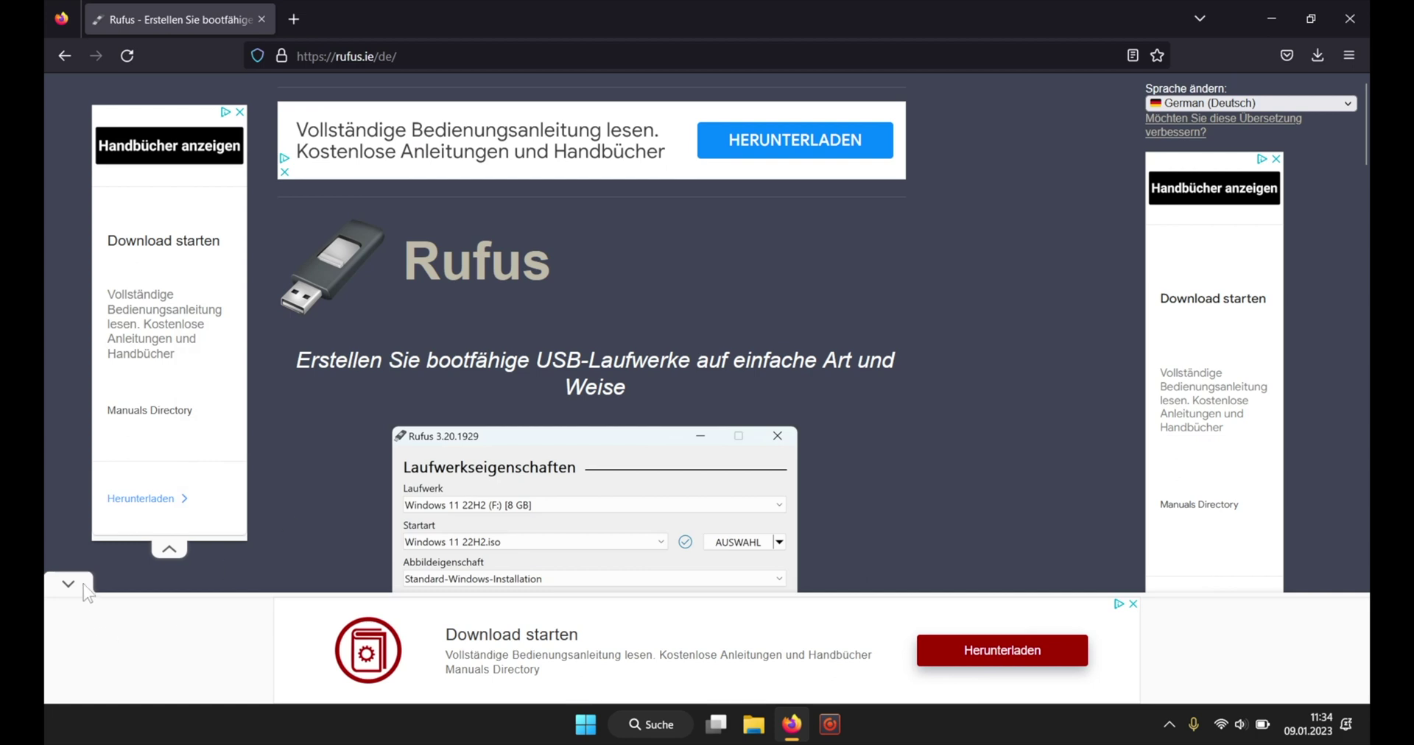
Download Rufus 3.21 from the download section of the rufus.ie page, closing the advertisements that get in the way
{"action": "left_click", "coordinate": [78, 582]}
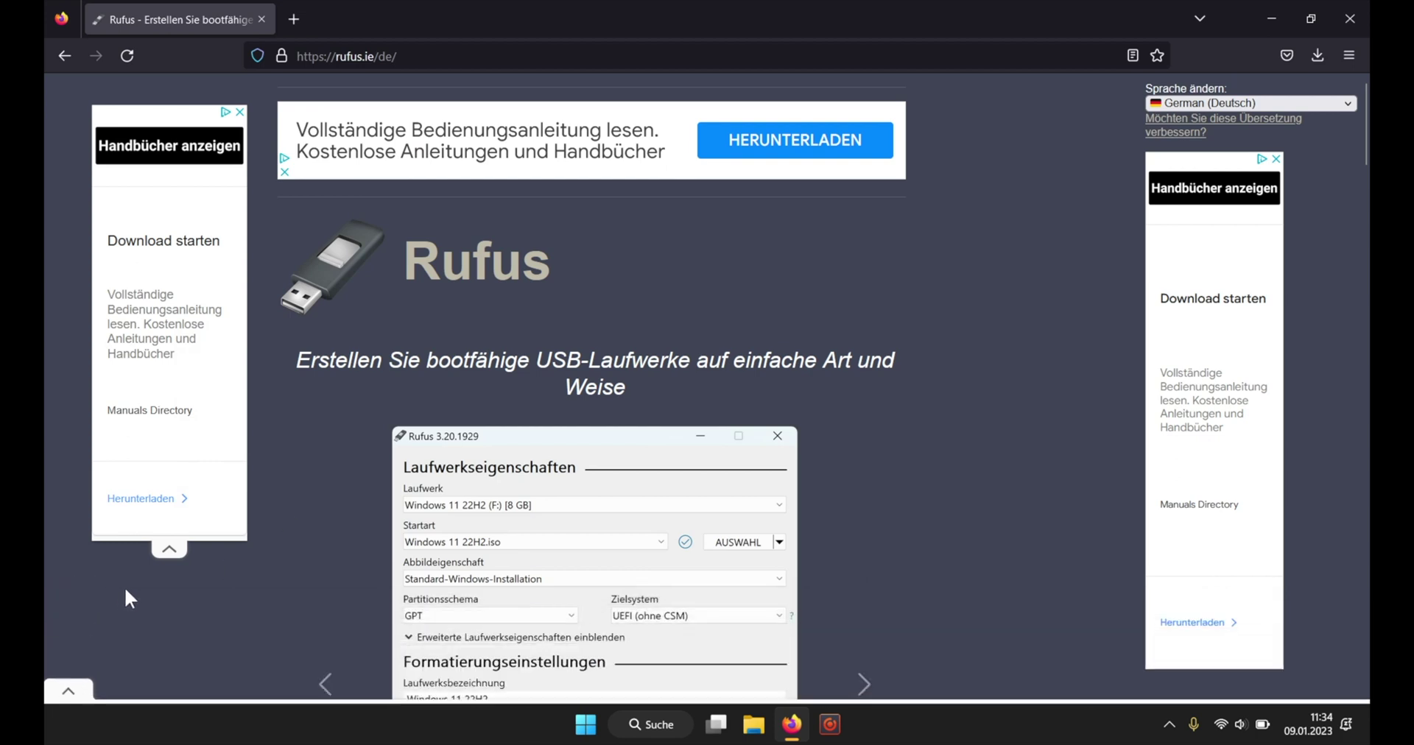
{"action": "scroll", "coordinate": [335, 557], "scroll_direction": "down", "scroll_amount": 3}
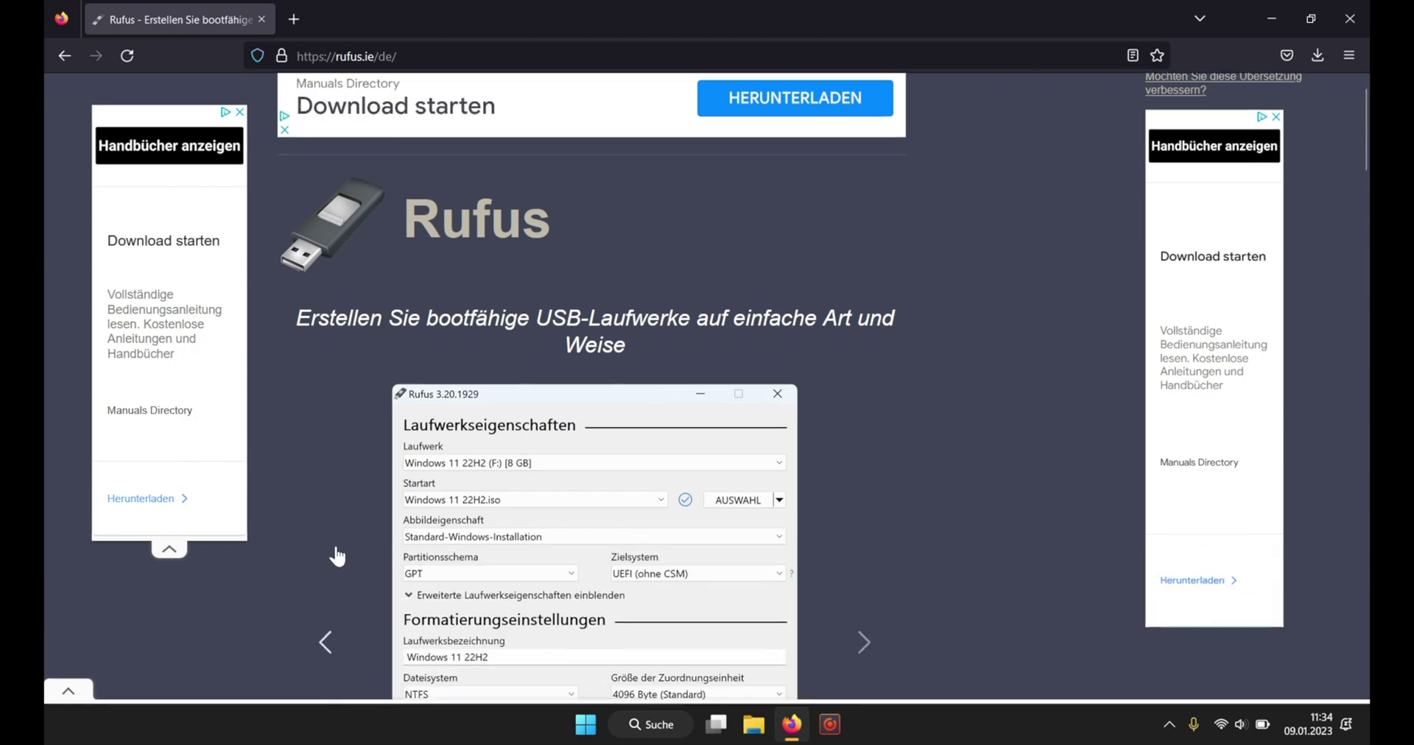
{"action": "scroll", "coordinate": [337, 557], "scroll_direction": "down", "scroll_amount": 10}
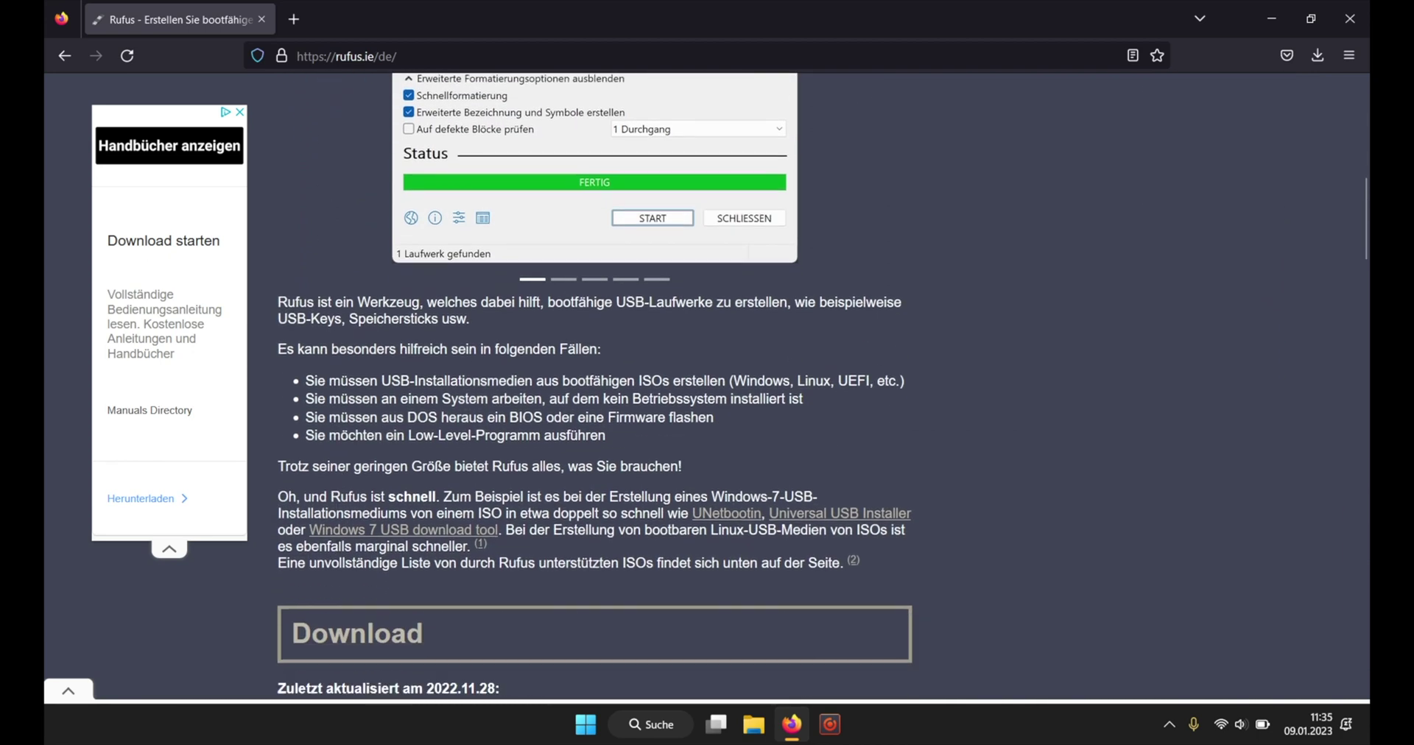
{"action": "scroll", "coordinate": [340, 556], "scroll_direction": "down", "scroll_amount": 2}
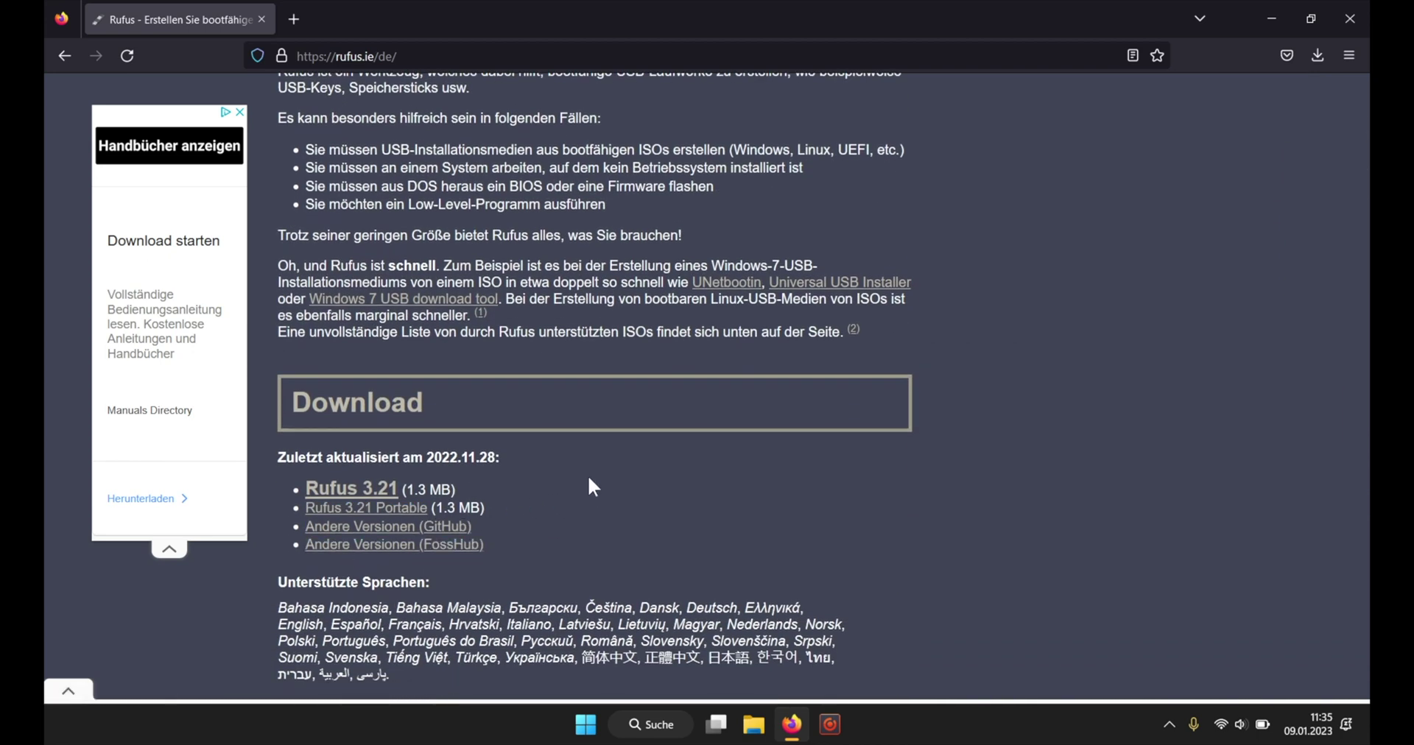
{"action": "left_click", "coordinate": [377, 494]}
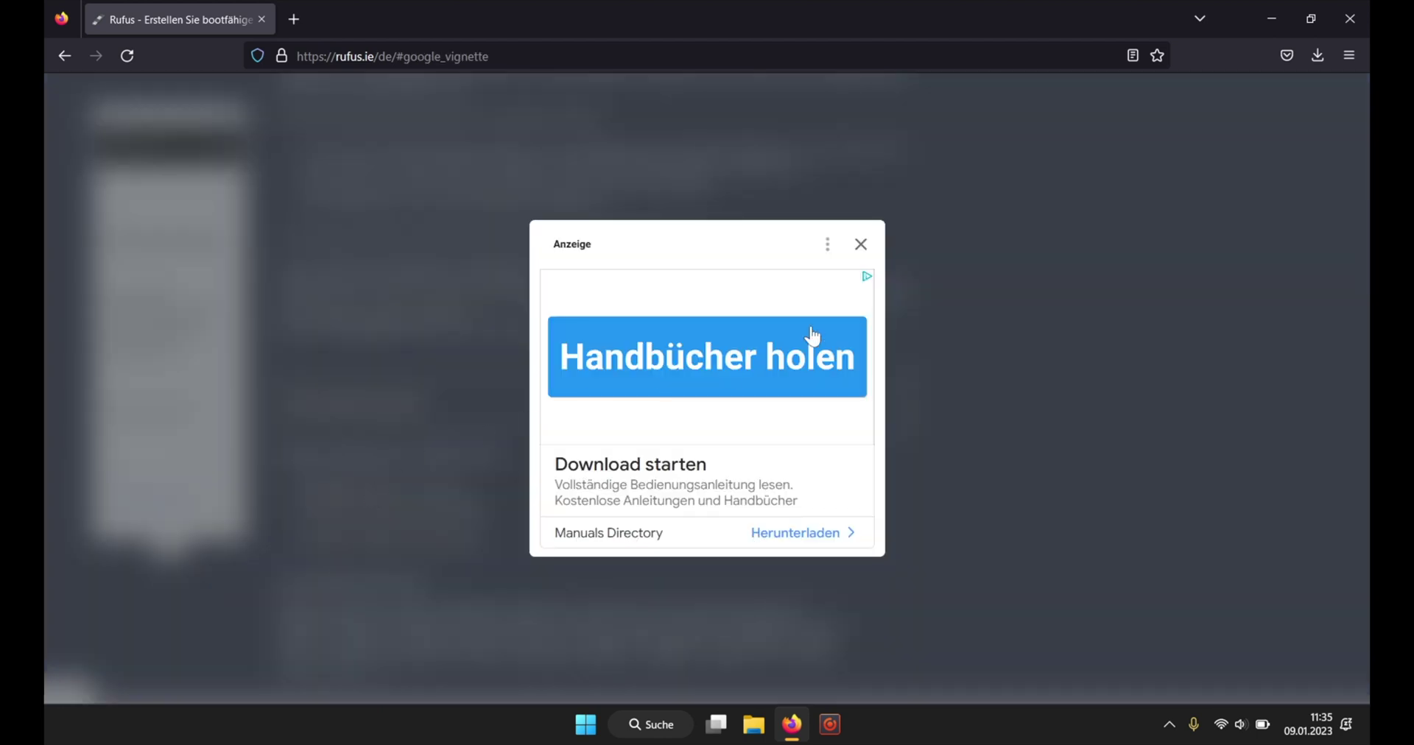
{"action": "left_click", "coordinate": [860, 245]}
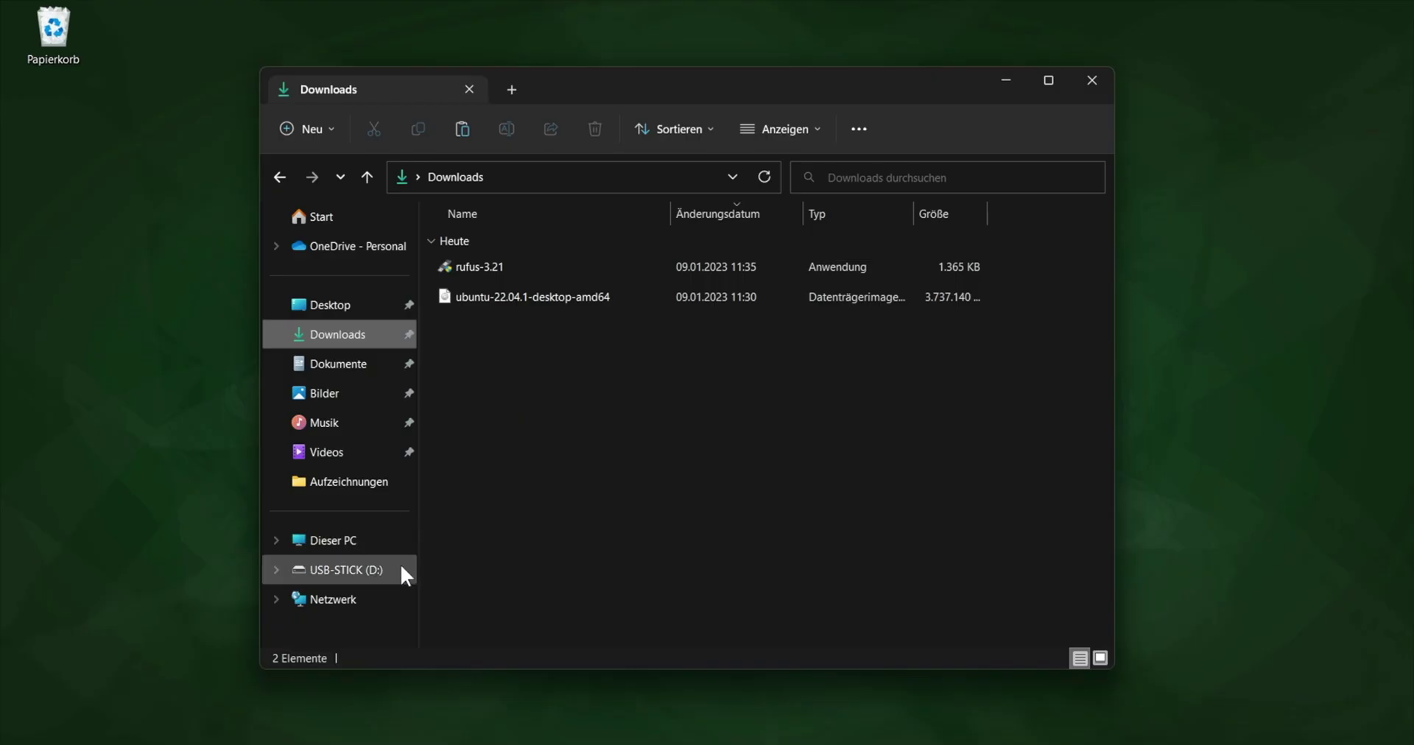
In File Explorer, launch rufus-3.21 from the Downloads folder and allow it to check for new versions
{"action": "left_click", "coordinate": [398, 567]}
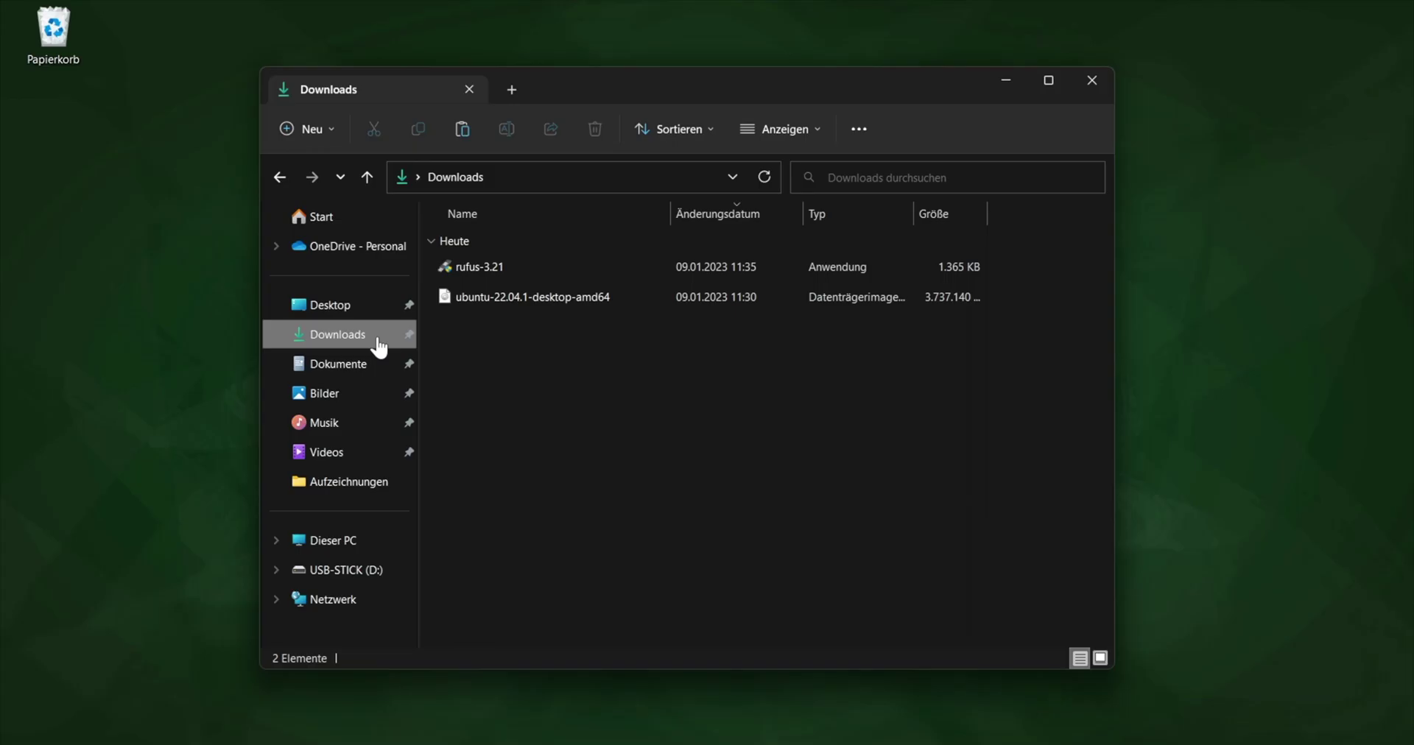
{"action": "left_click", "coordinate": [551, 265]}
{"action": "double_click", "coordinate": [550, 267]}
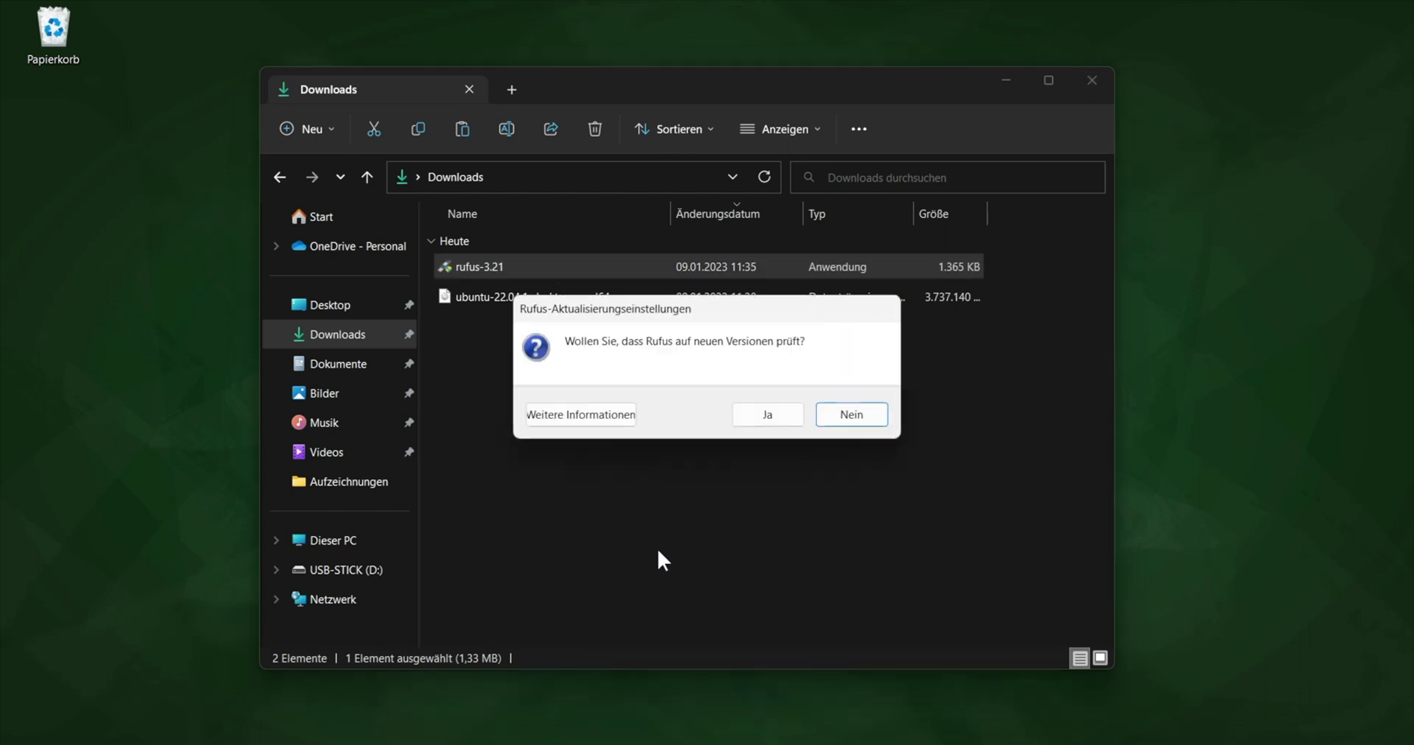
{"action": "left_click", "coordinate": [788, 418]}
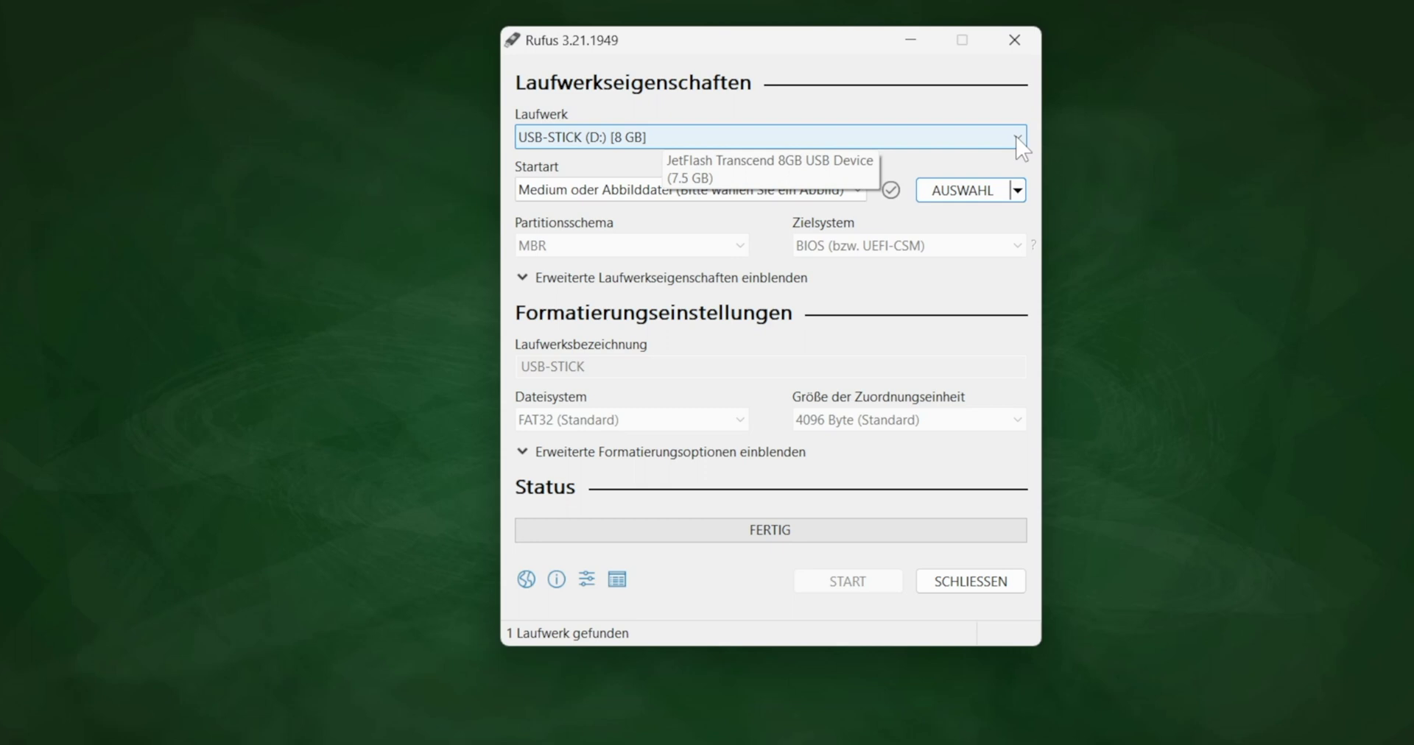
In Rufus, choose USB-STICK (D:) as the target drive and load ubuntu-22.04.1-desktop-amd64 from Downloads as the boot image
{"action": "left_click", "coordinate": [1018, 139]}
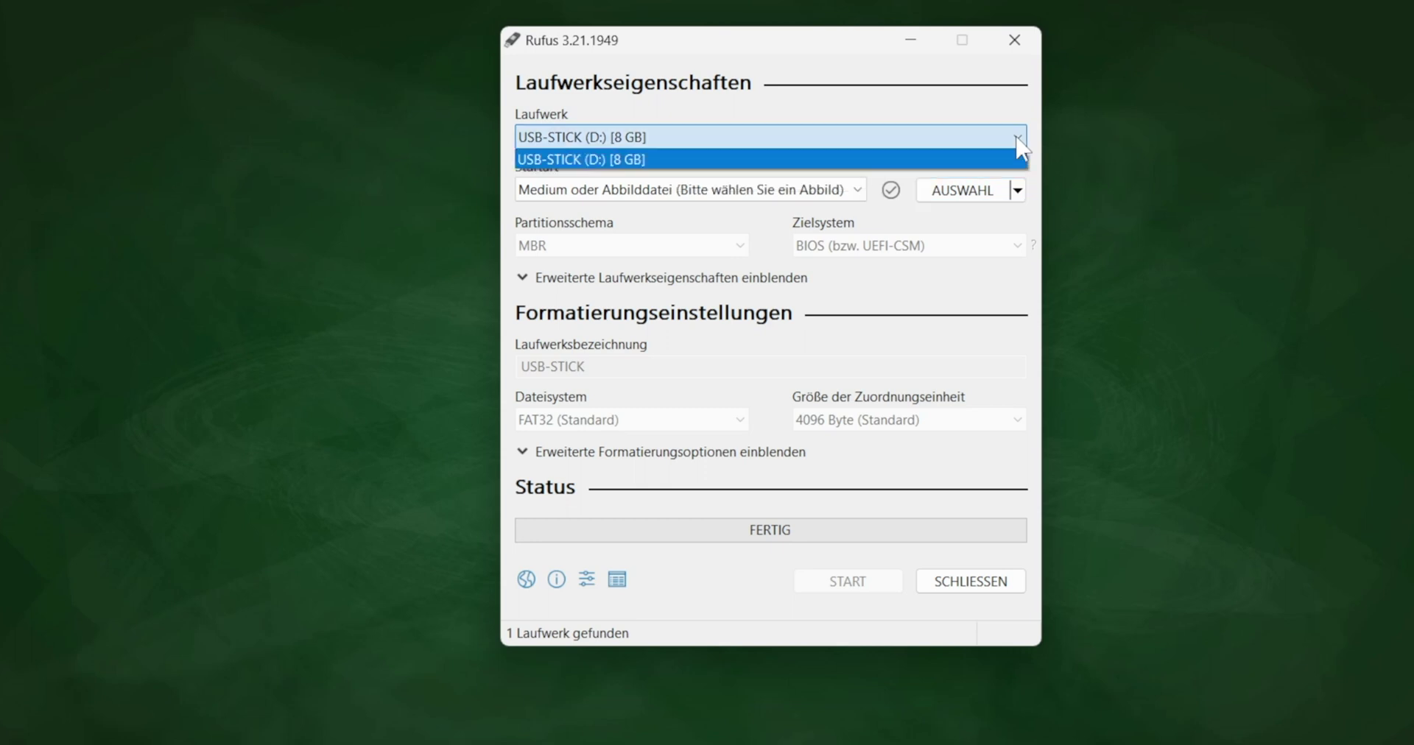
{"action": "left_click", "coordinate": [917, 162]}
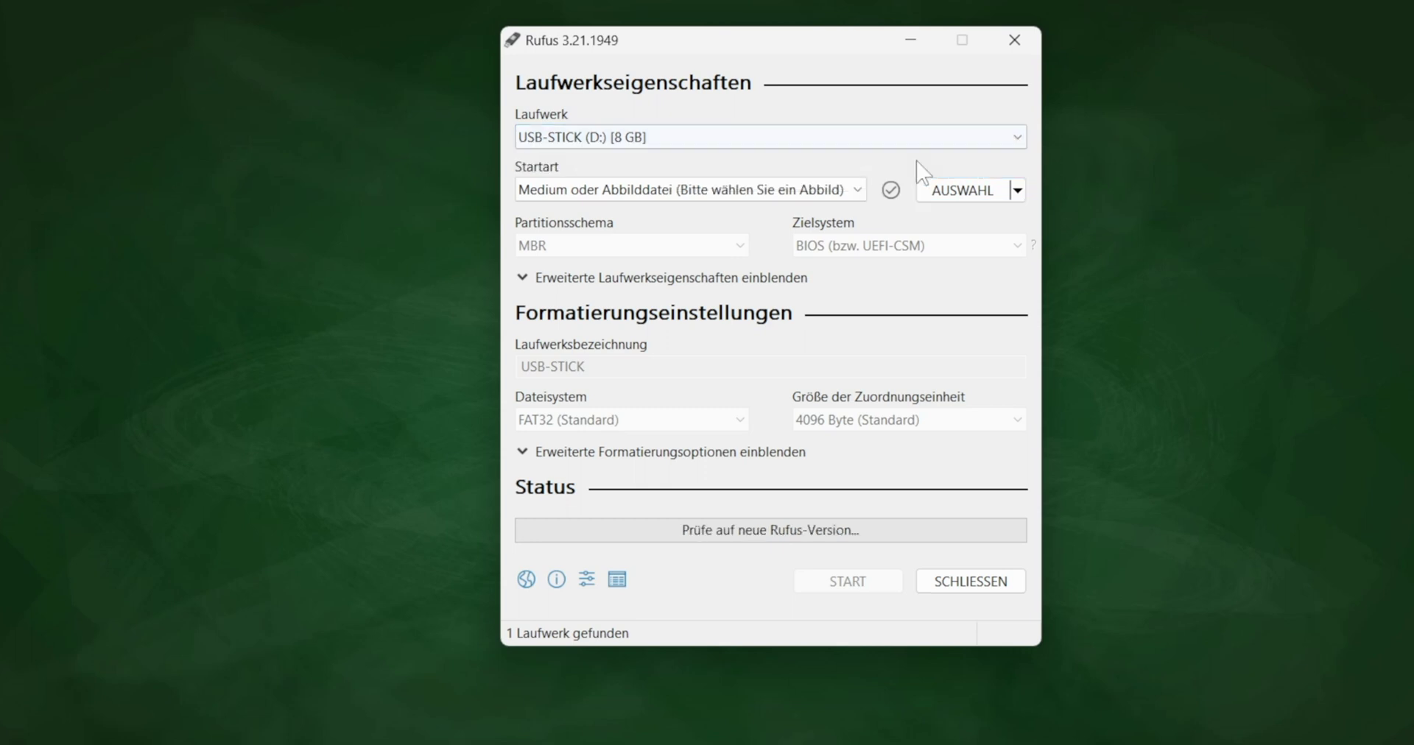
{"action": "left_click", "coordinate": [1003, 198]}
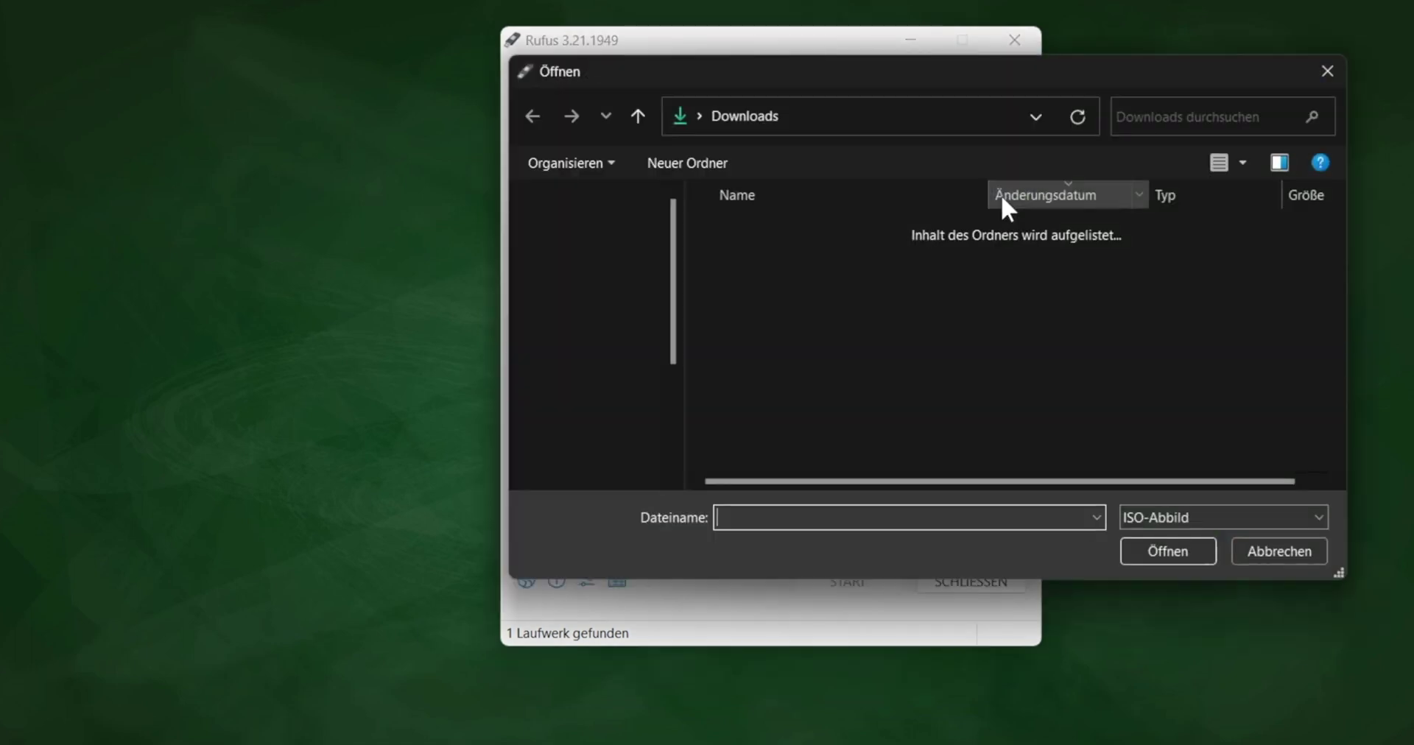
{"action": "left_click", "coordinate": [941, 265]}
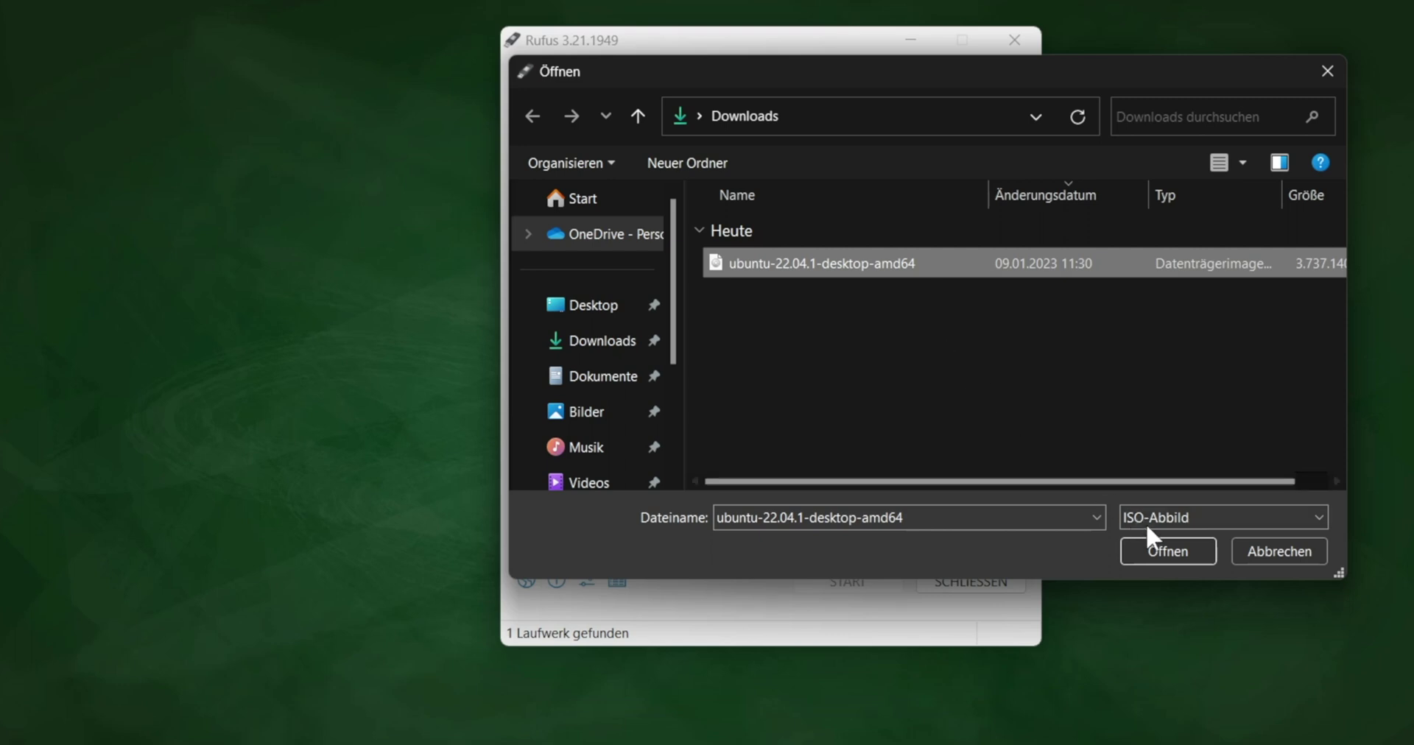
{"action": "left_click", "coordinate": [1197, 549]}
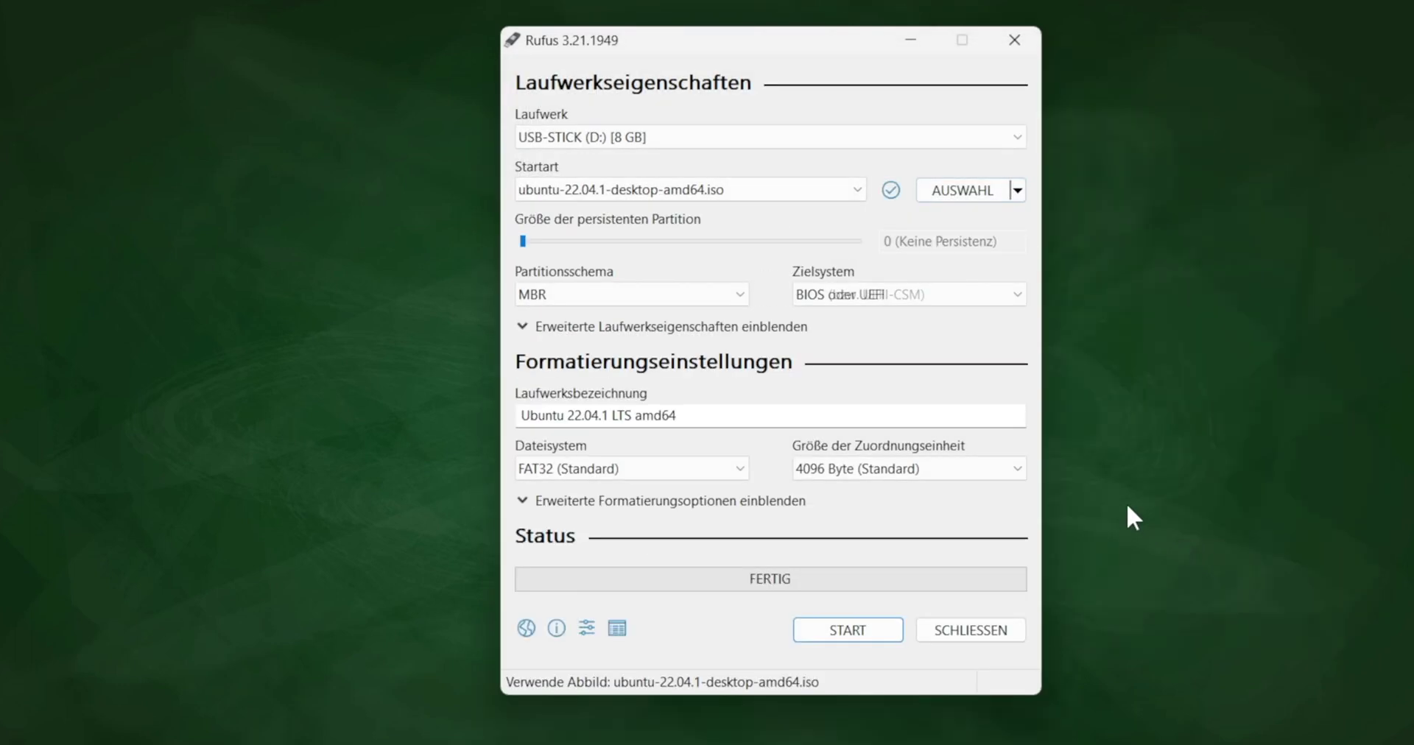
Write the Ubuntu image to the USB stick in ISO image mode, accepting the data erasure, and close Rufus when finished
{"action": "left_click", "coordinate": [889, 637]}
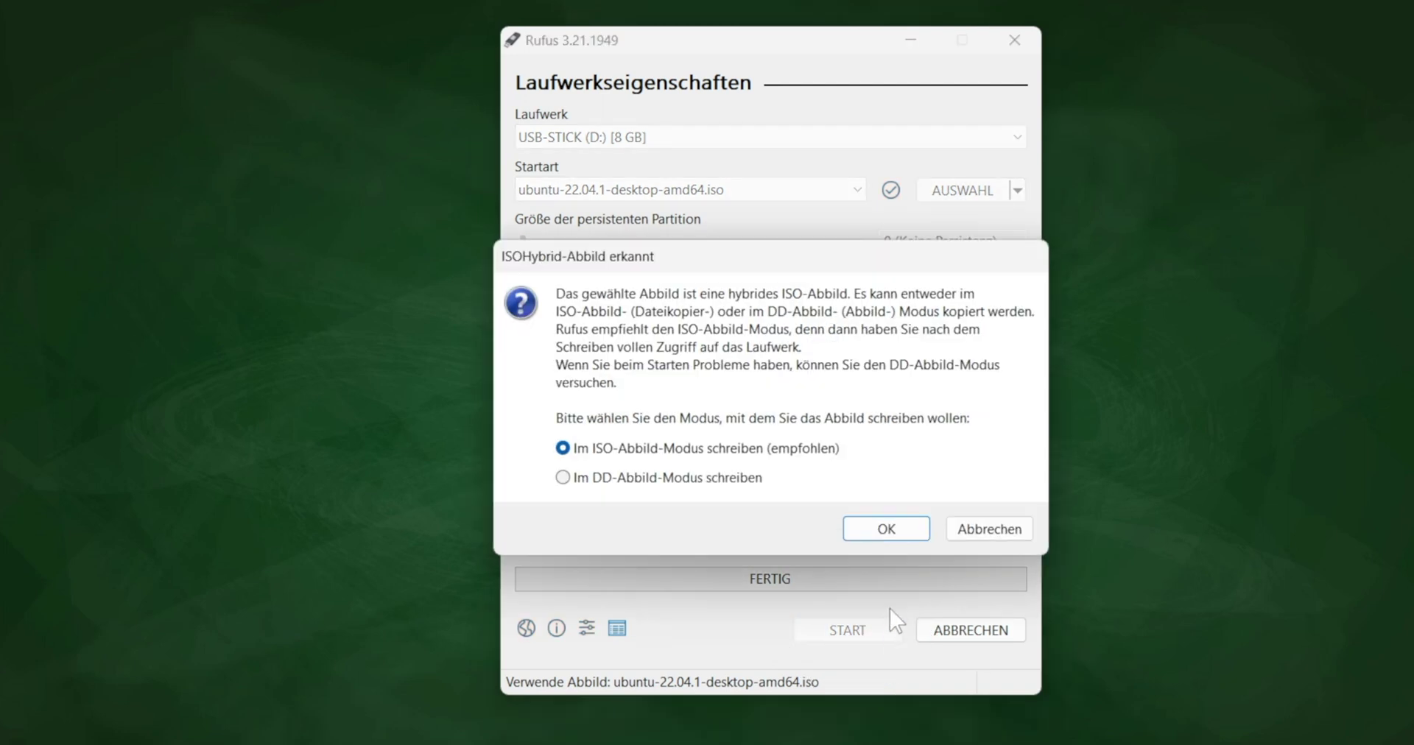
{"action": "left_click", "coordinate": [913, 528]}
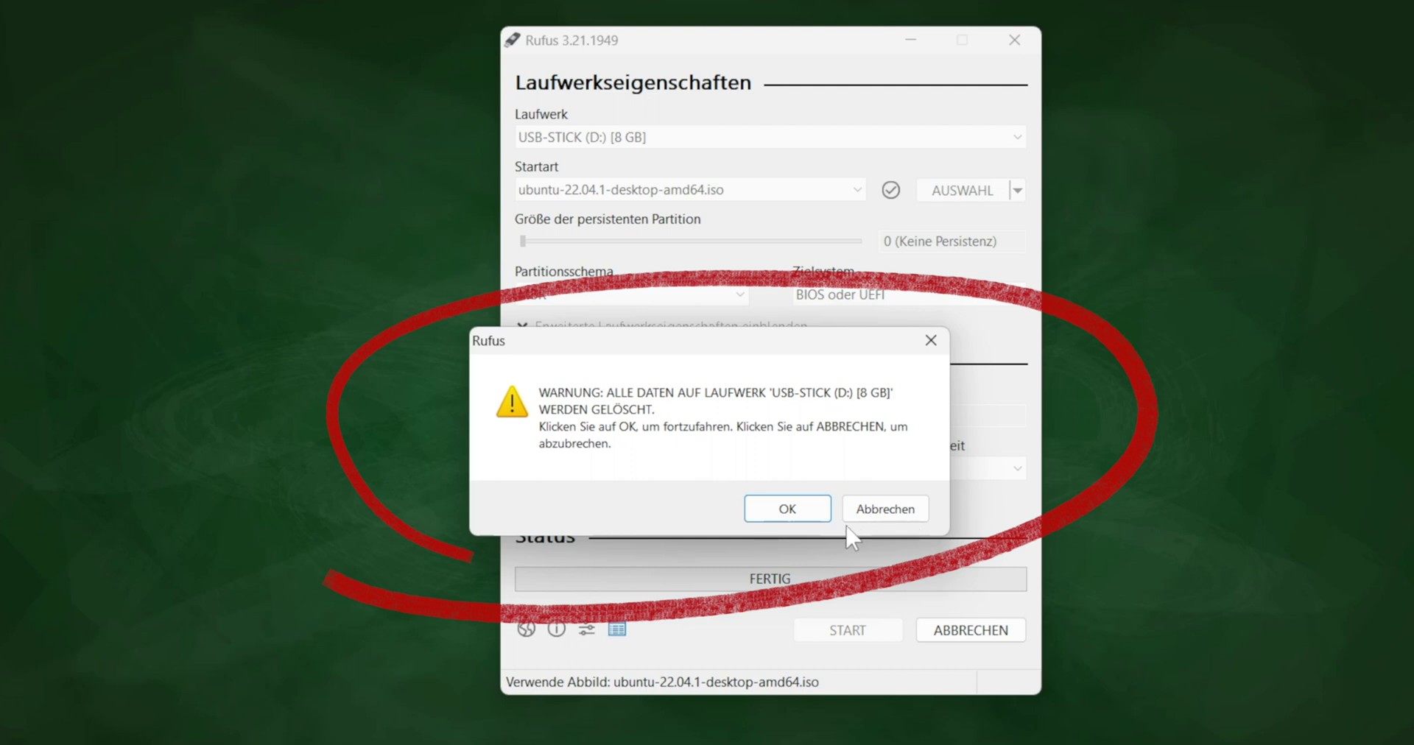
{"action": "left_click", "coordinate": [815, 511]}
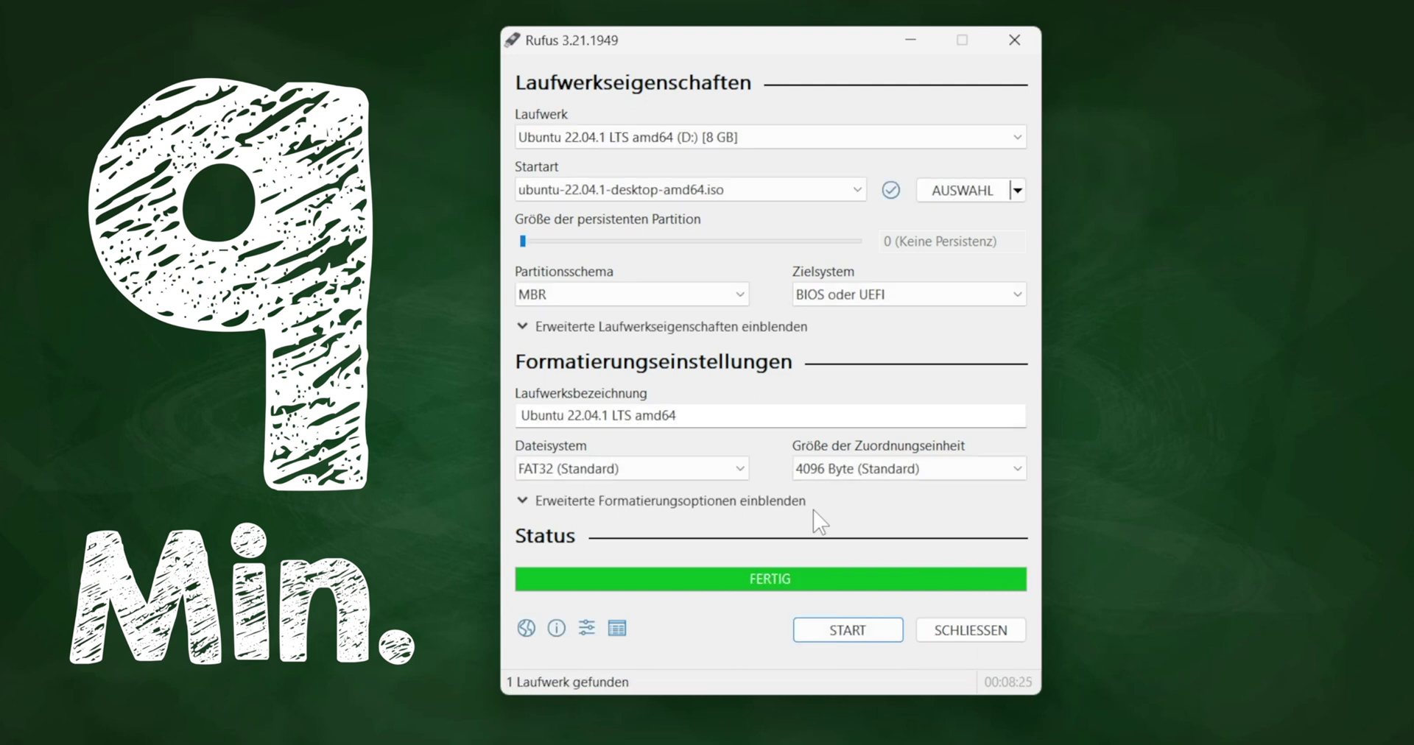
{"action": "left_click", "coordinate": [943, 635]}
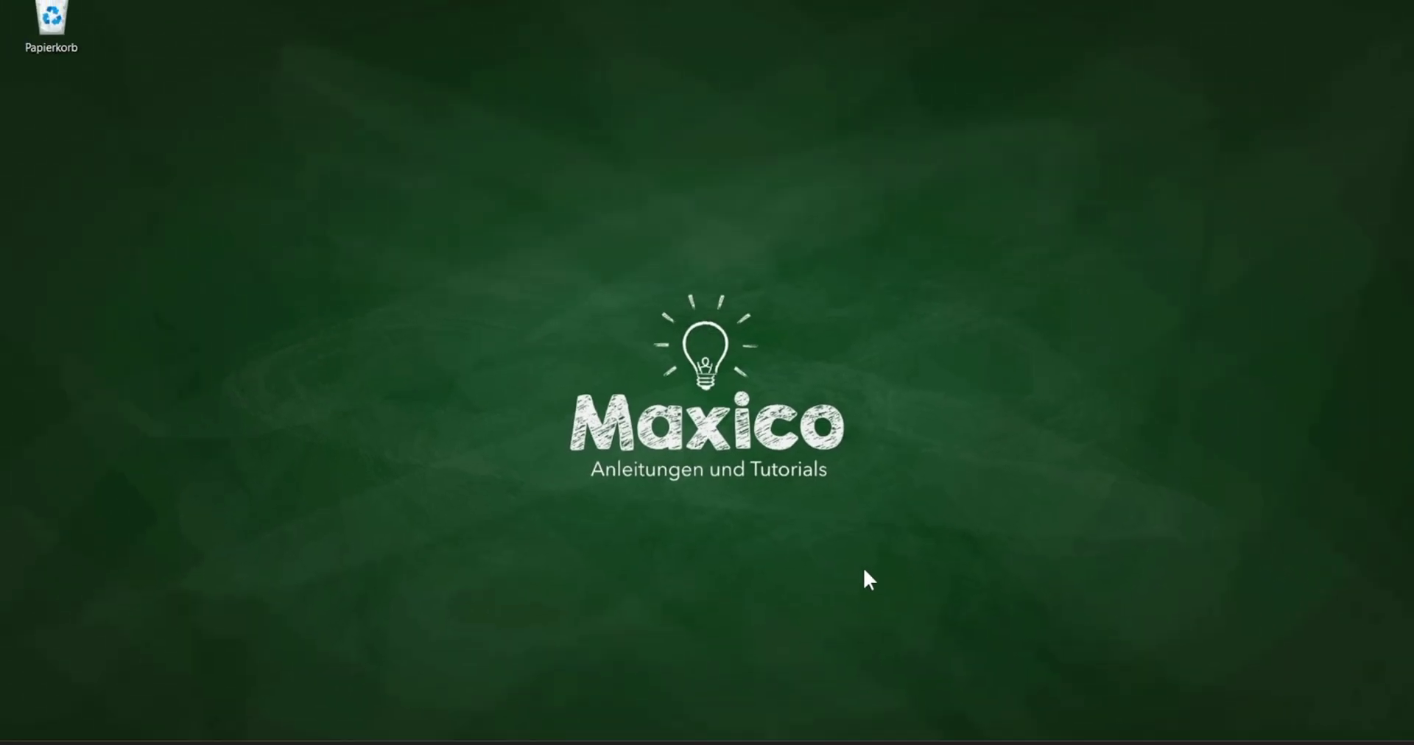
Examine the contents of the UBUNTU 22_0 (D:) drive in File Explorer and close the window
{"action": "left_click", "coordinate": [754, 725]}
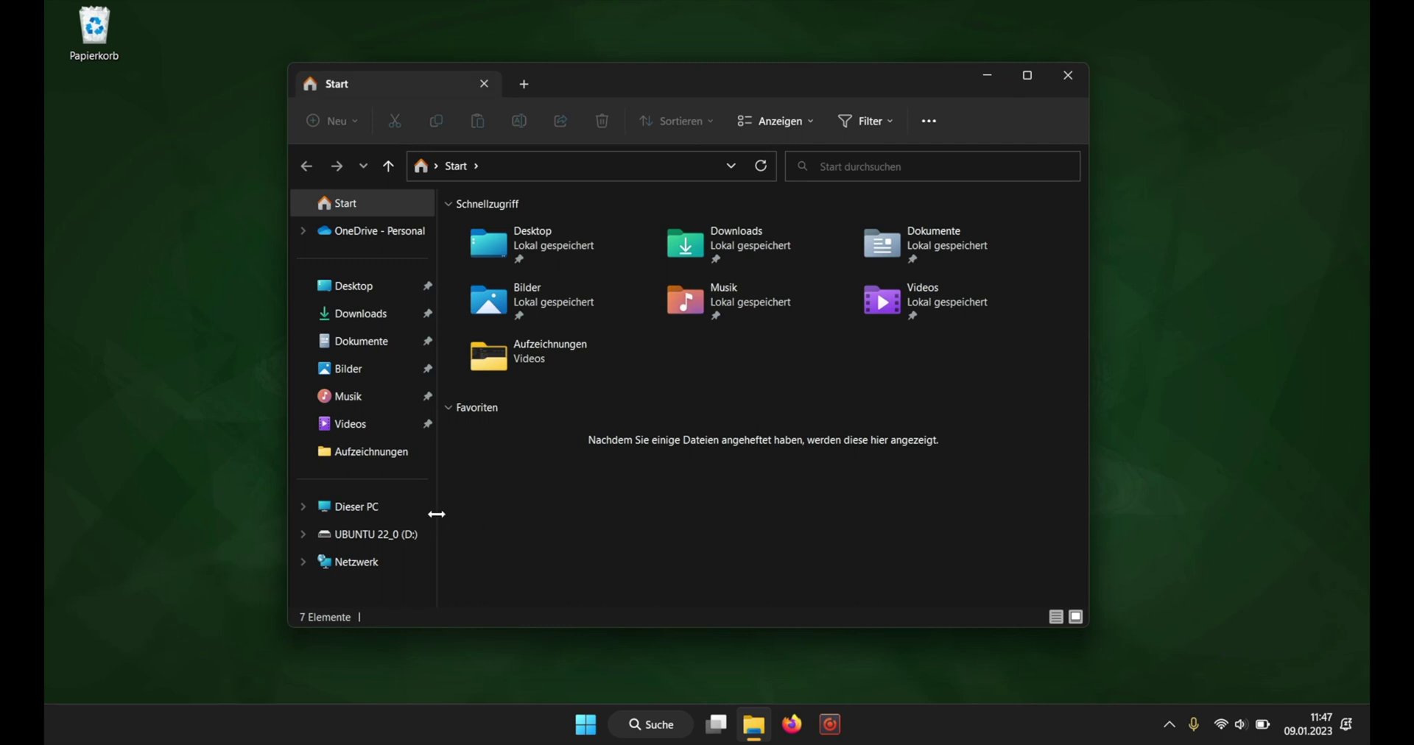
{"action": "left_click", "coordinate": [410, 537]}
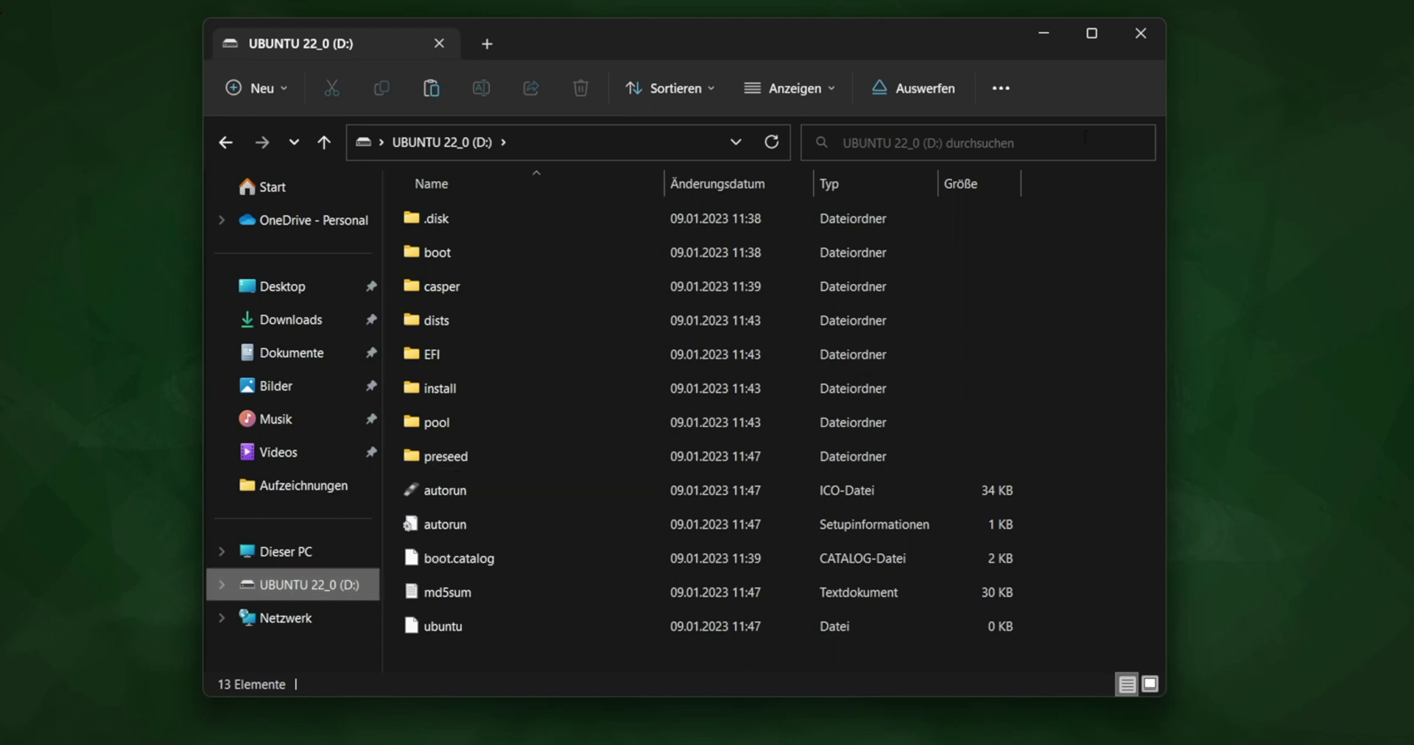
{"action": "left_click", "coordinate": [1141, 35]}
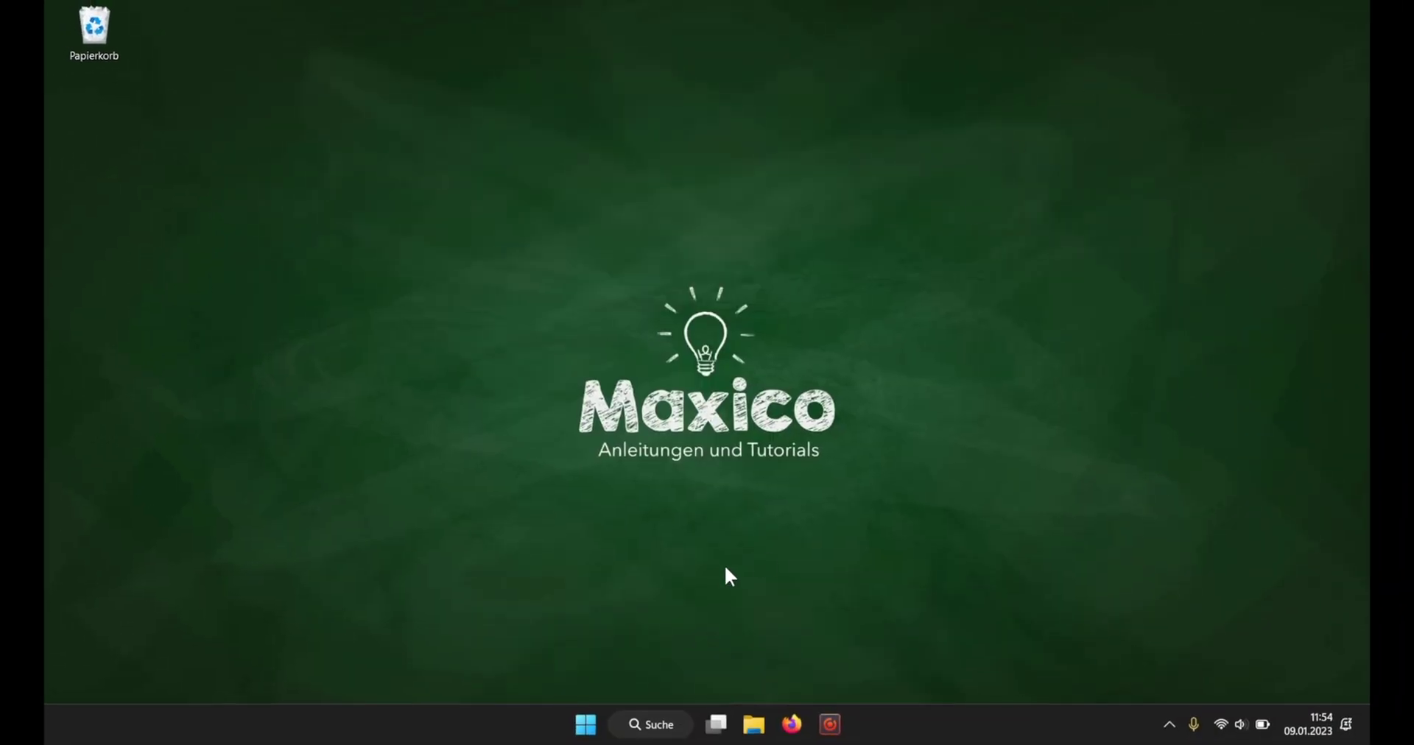
In Windows Disk Management, shrink the OS (C:) volume by 90000 MB and close the window
{"action": "right_click", "coordinate": [587, 727]}
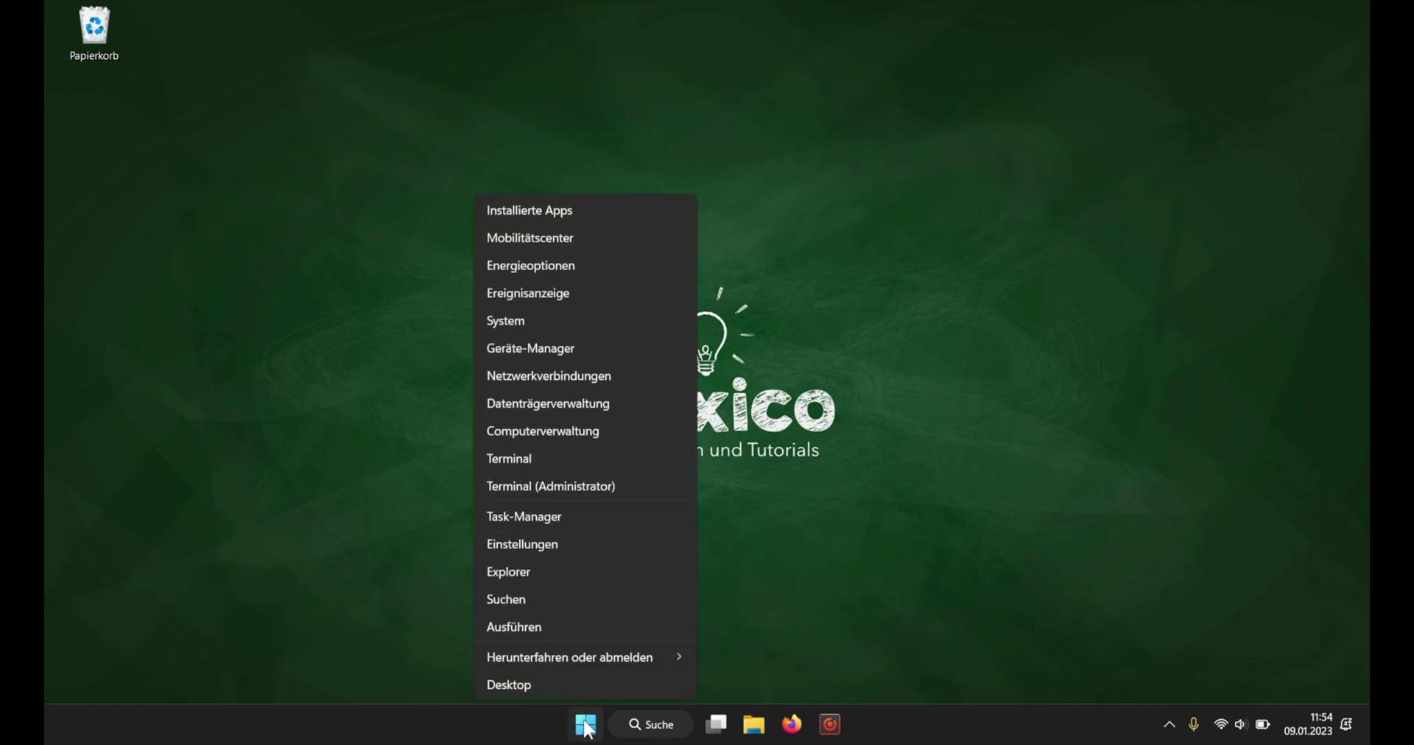
{"action": "left_click", "coordinate": [645, 404]}
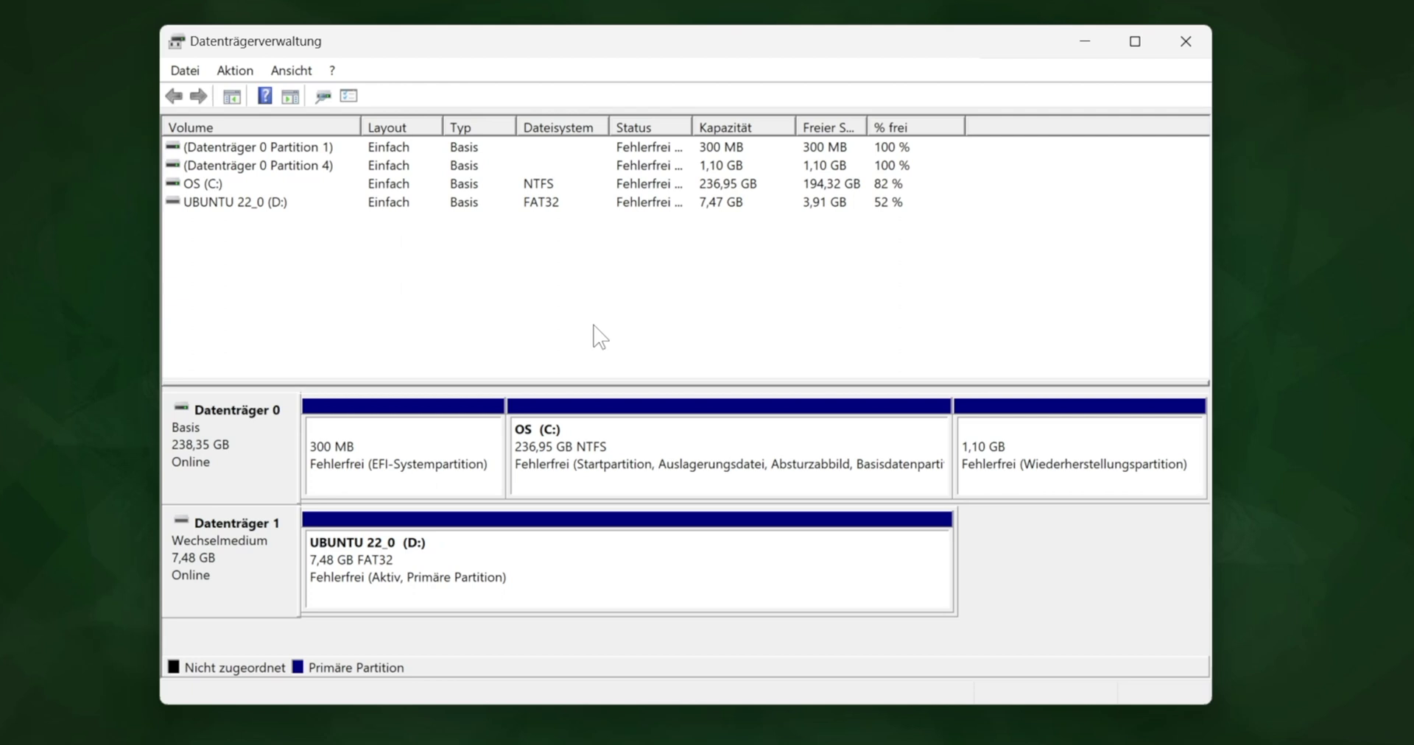
{"action": "right_click", "coordinate": [672, 432]}
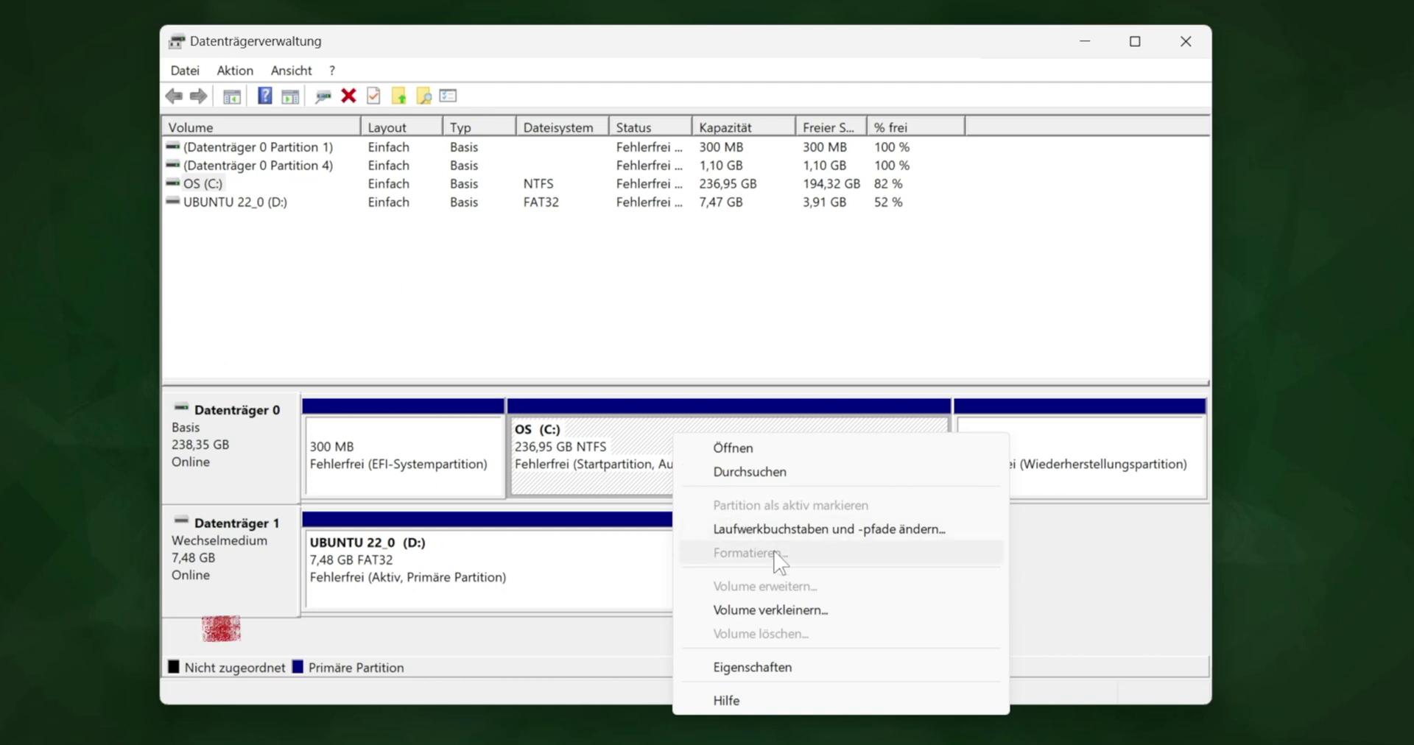
{"action": "left_click", "coordinate": [852, 610]}
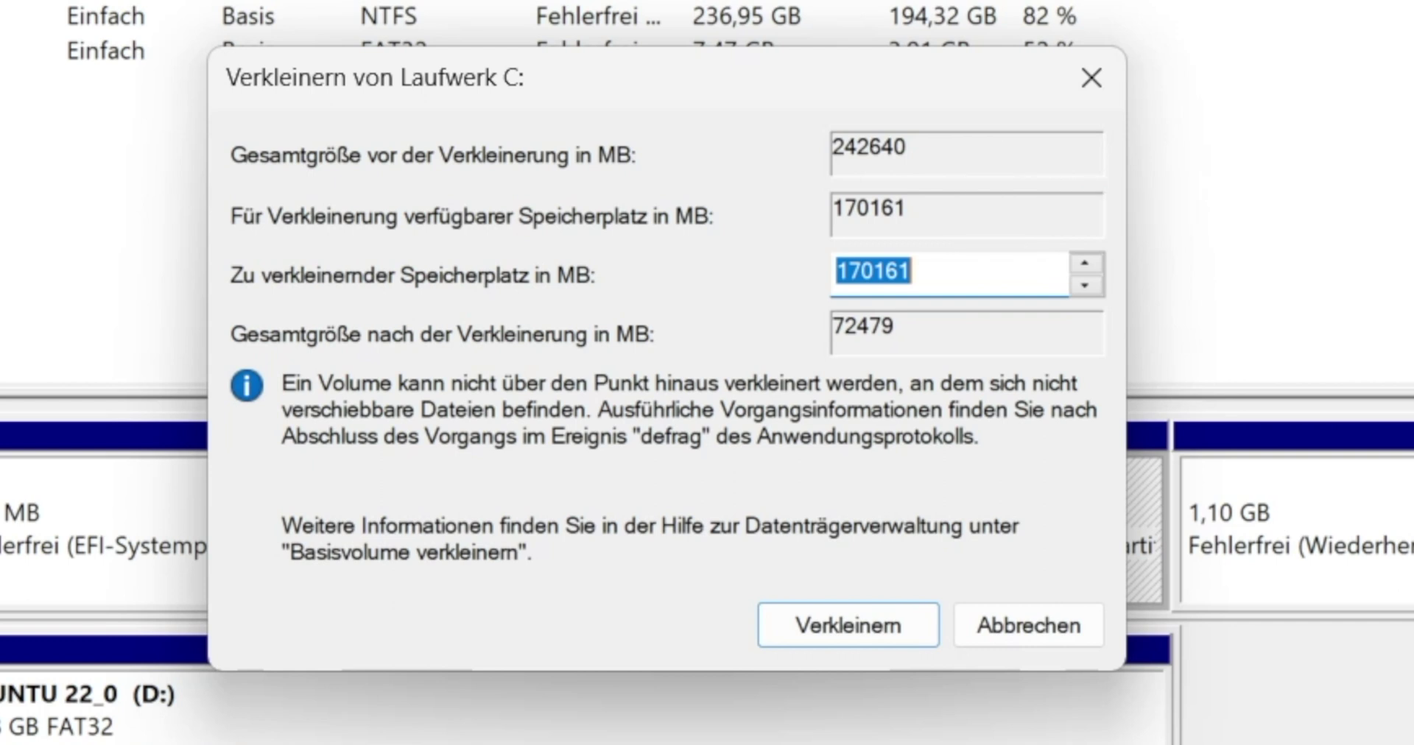
{"action": "left_click", "coordinate": [890, 266]}
{"action": "double_click", "coordinate": [891, 262]}
{"action": "type", "text": "90000"}
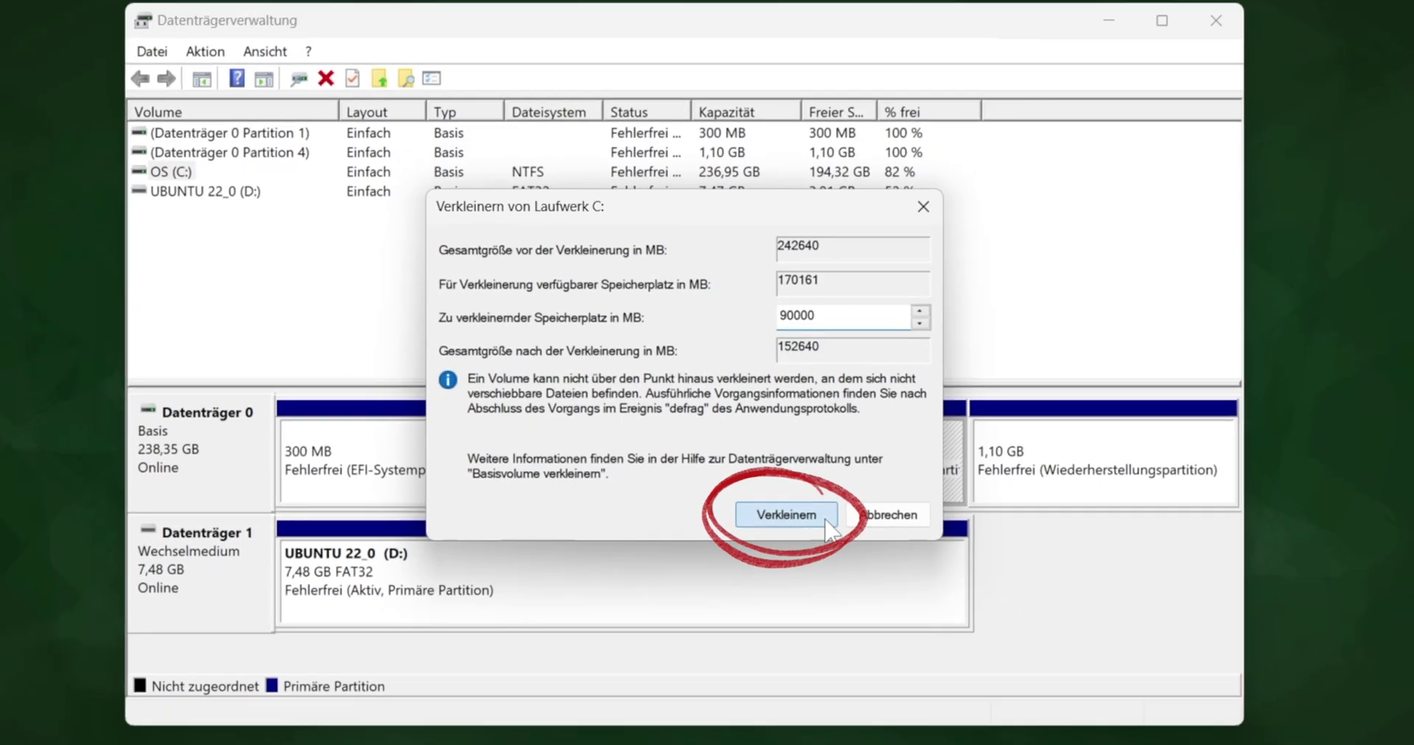
{"action": "left_click", "coordinate": [878, 587]}
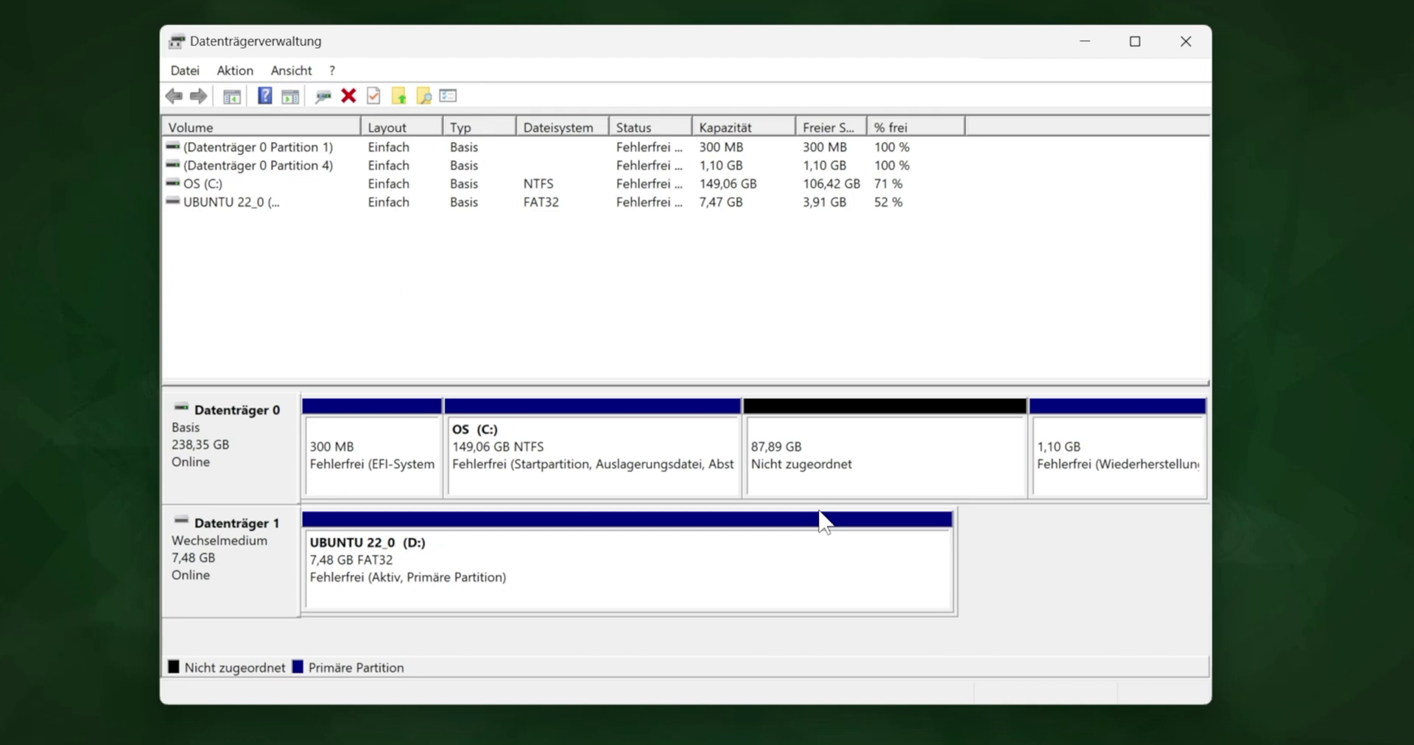
{"action": "left_click", "coordinate": [1182, 39]}
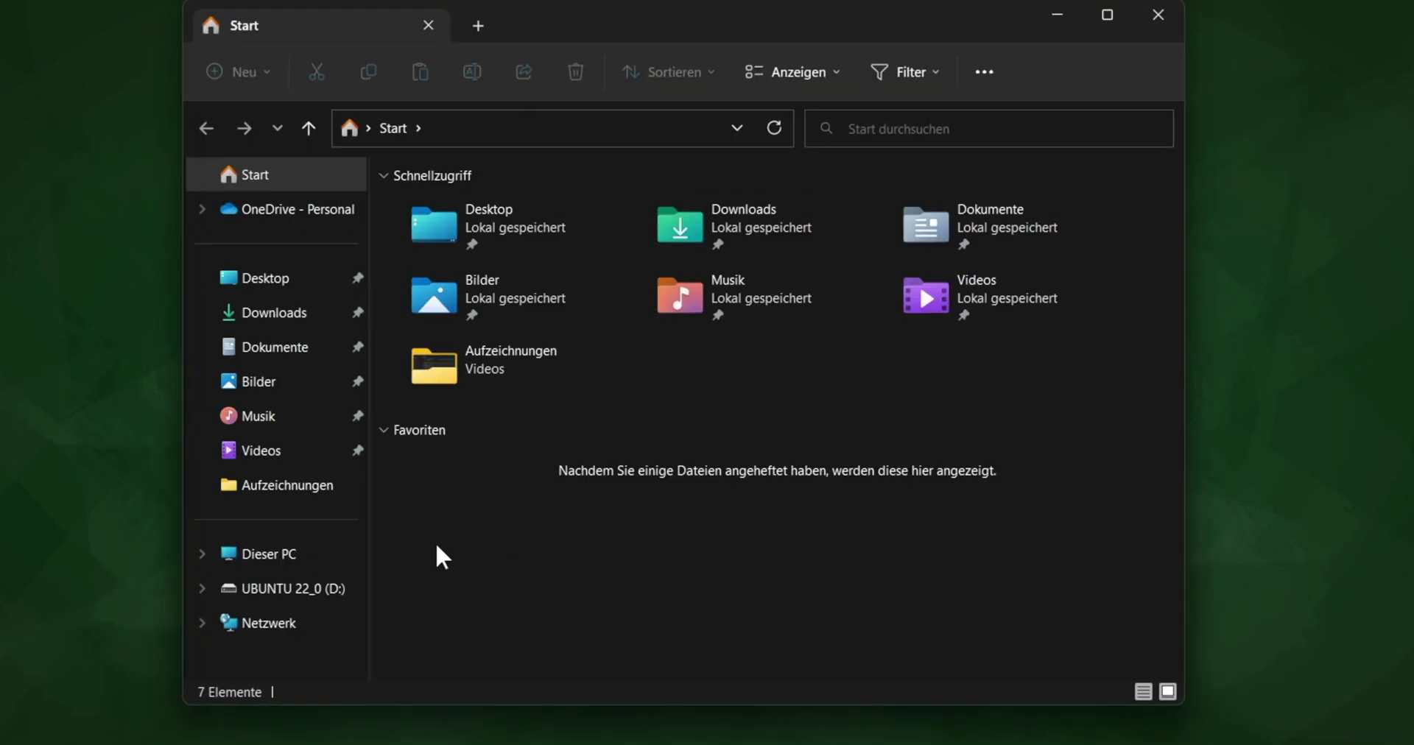
Open the This PC (Dieser PC) overview in File Explorer to check the drives
{"action": "left_click", "coordinate": [331, 554]}
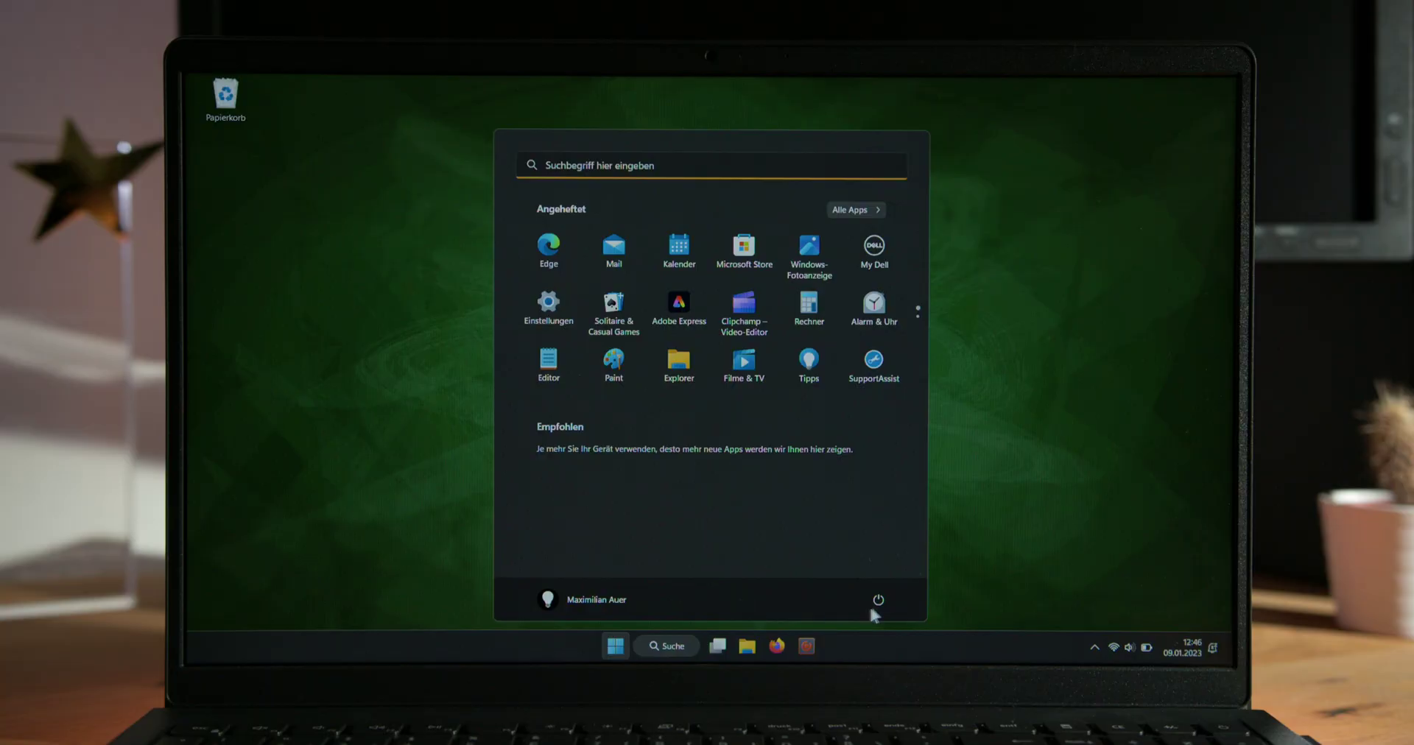
Restart the computer
{"action": "left_click", "coordinate": [879, 601]}
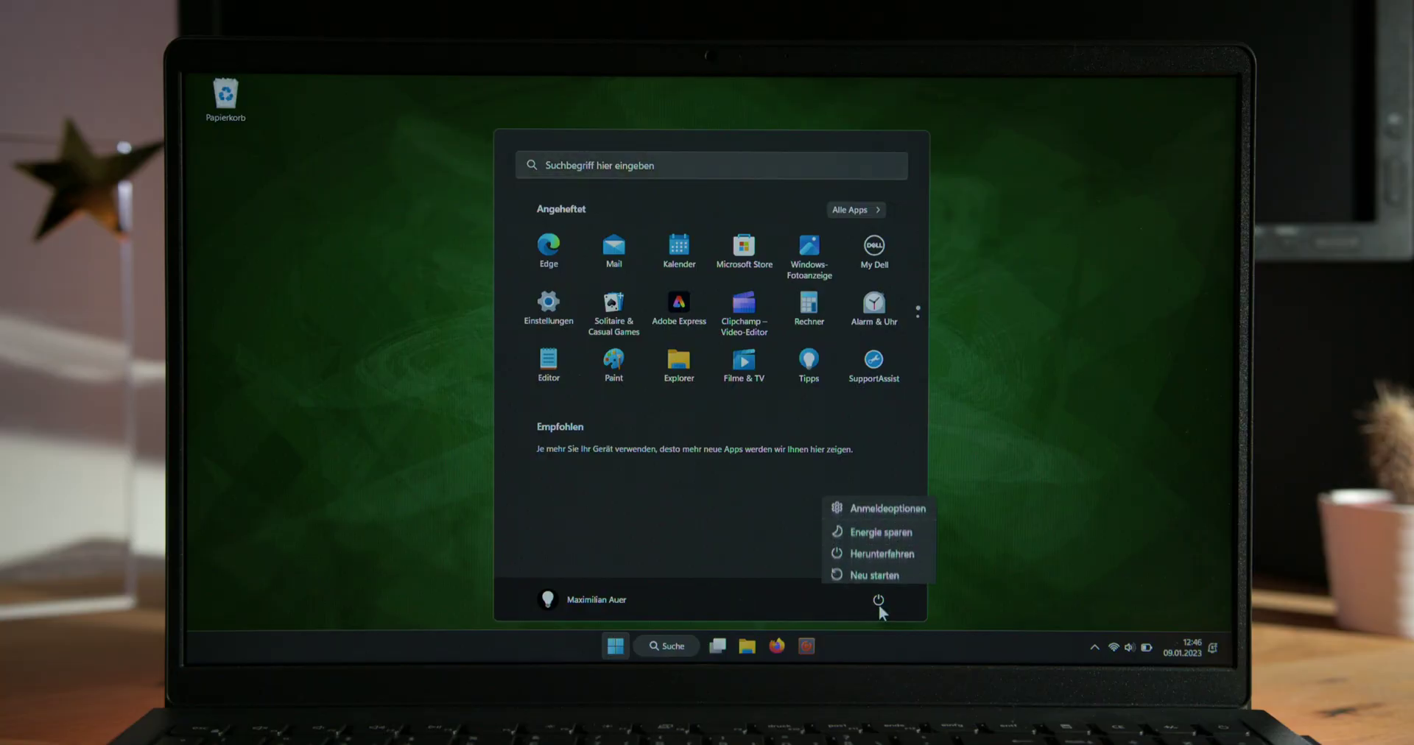
{"action": "left_click", "coordinate": [911, 573]}
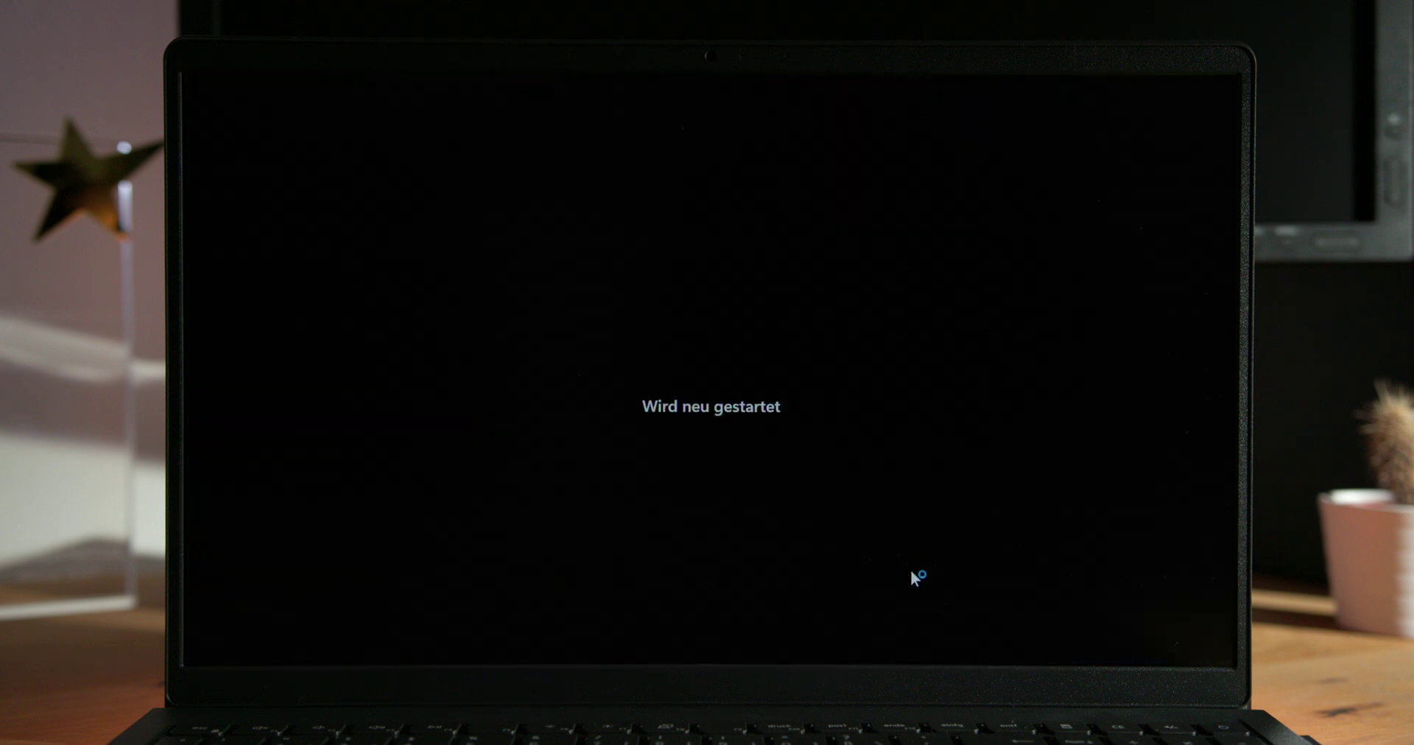